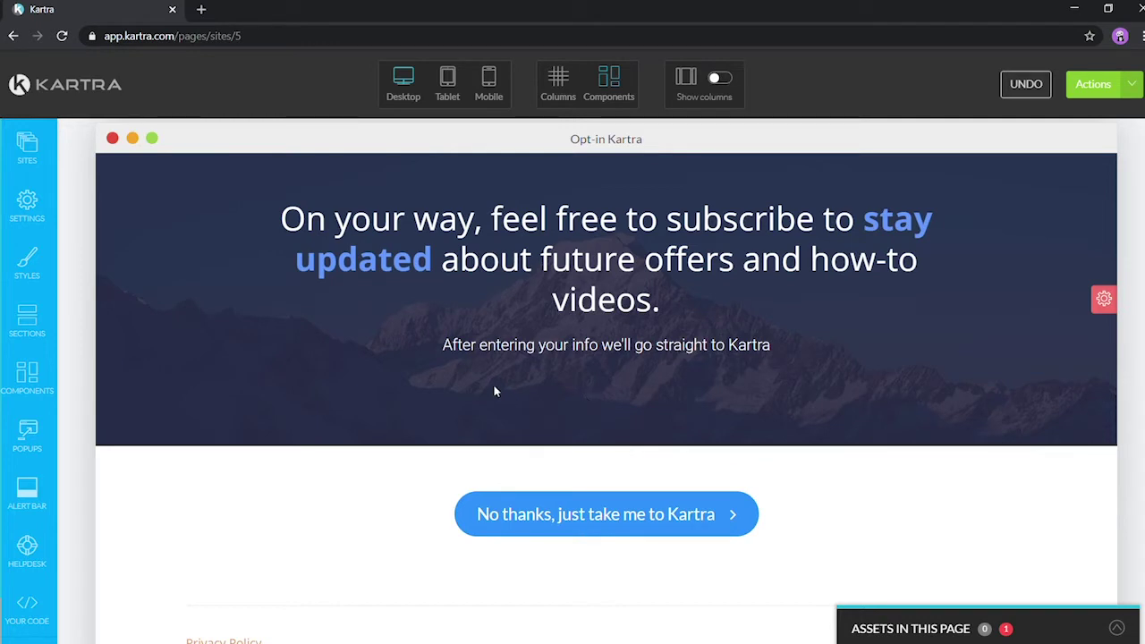
- Add a Small Dark Fields opt-in form beneath the "After entering your info we'll go straight to Kartra" line
left_click(27, 375)
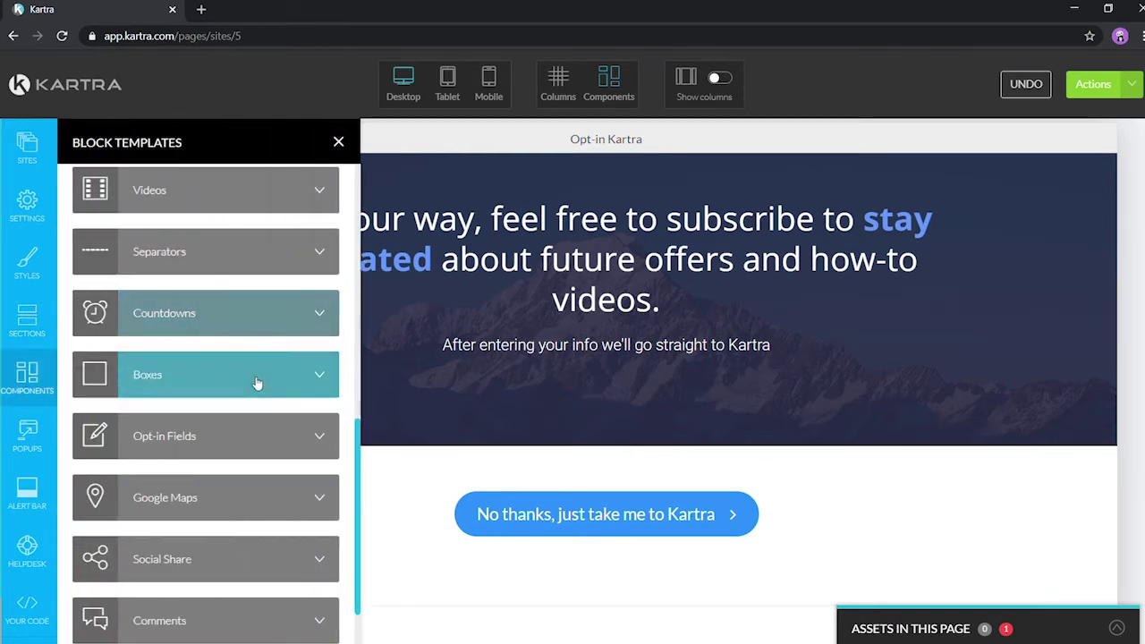
scroll(219, 388, "down", 1)
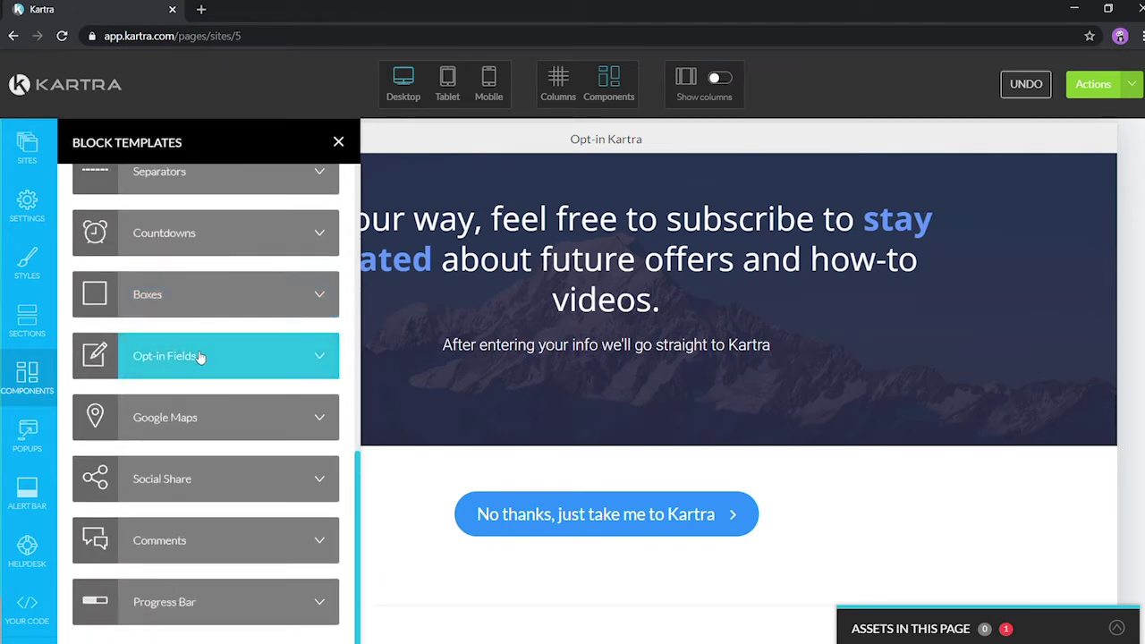
left_click(199, 358)
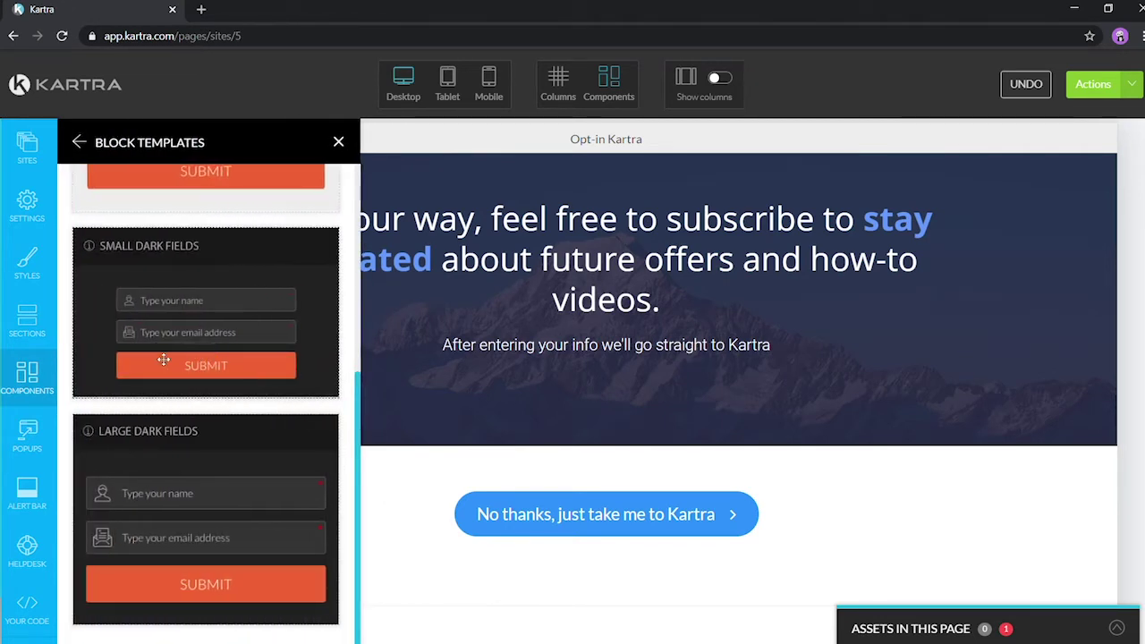
left_click_drag(205, 354, 582, 412)
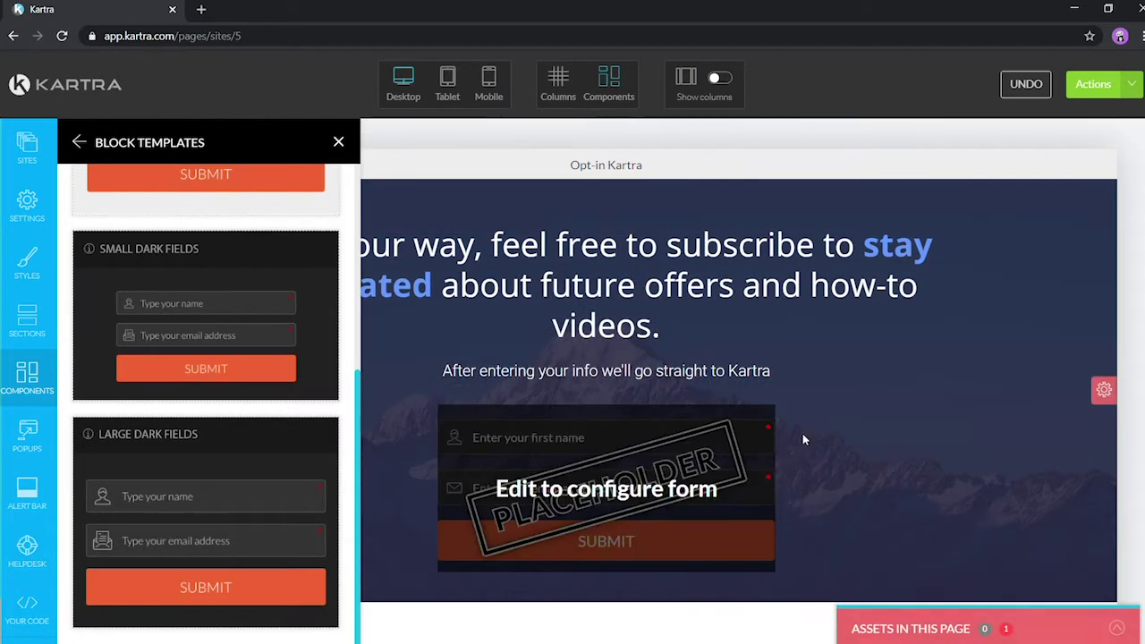
scroll(803, 433, "down", 1)
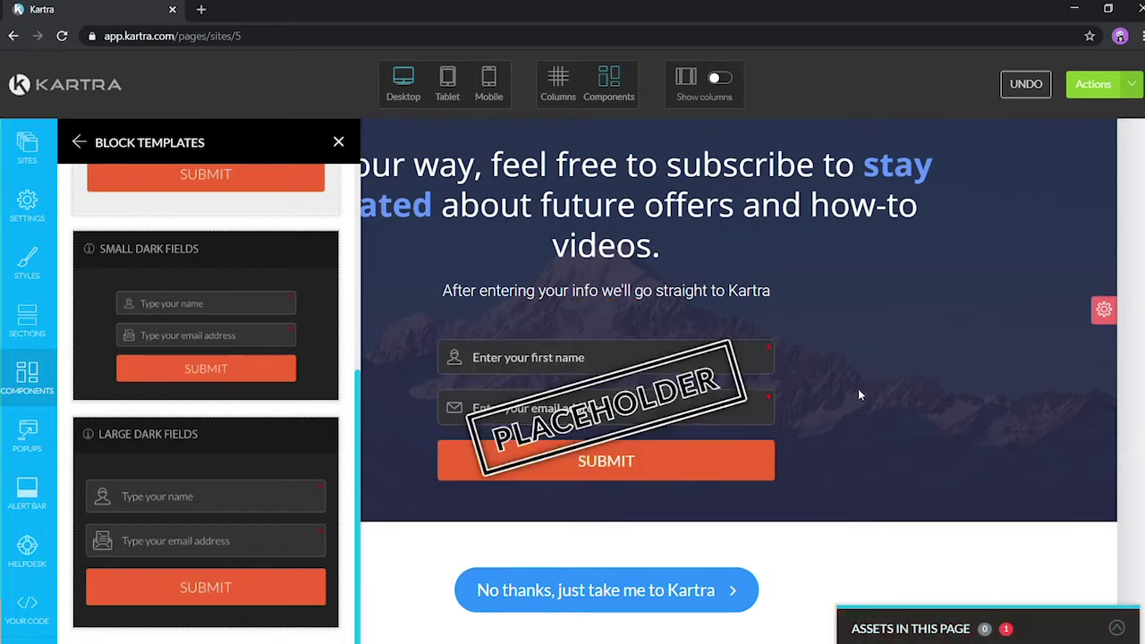
- Configure the placeholder form to use the Kartra opt-in form and apply it
mouse_move(471, 453)
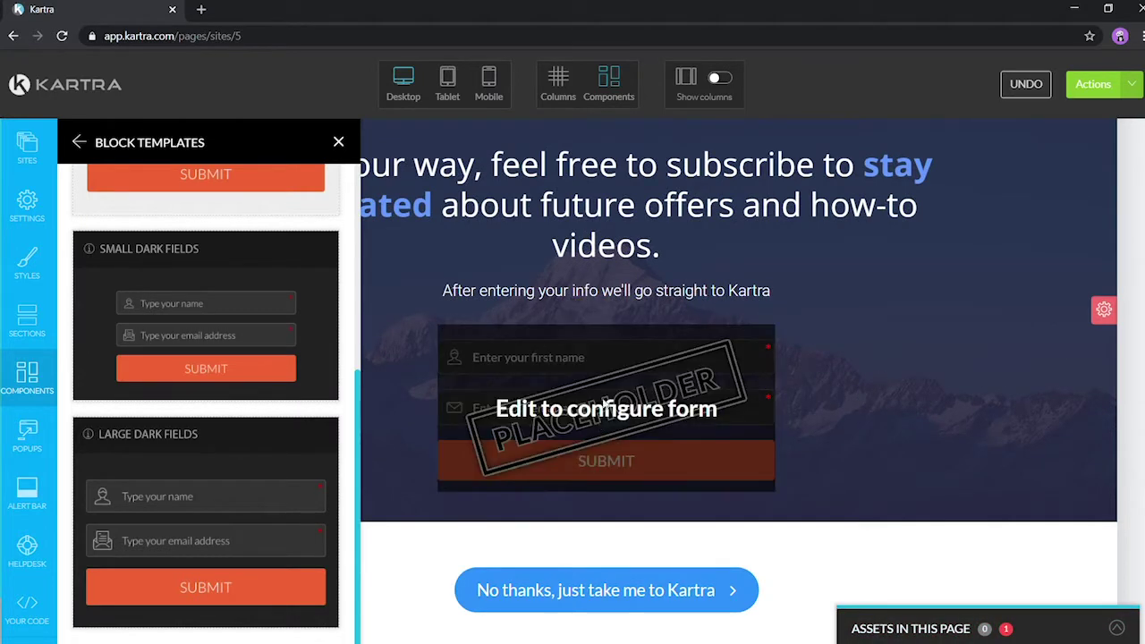
left_click(608, 311)
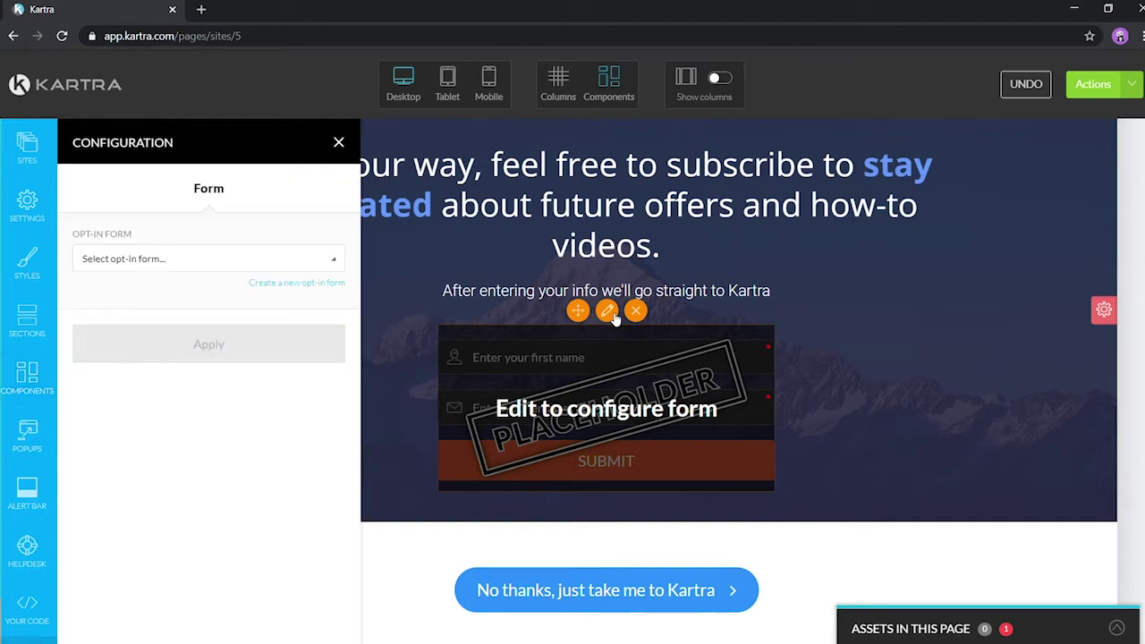
left_click(243, 258)
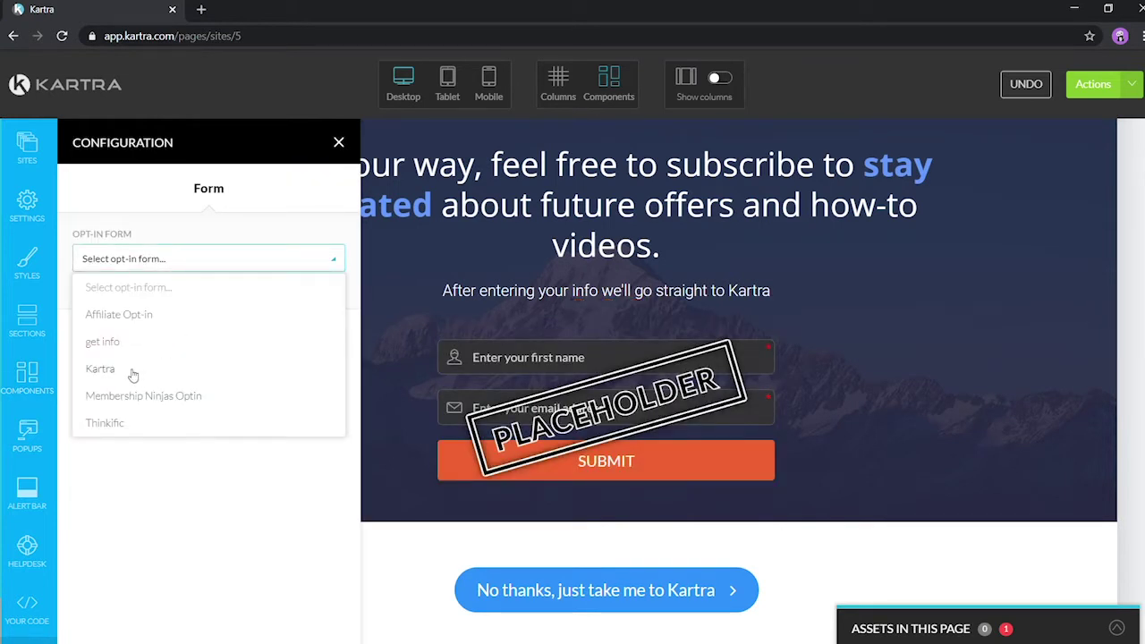
left_click(130, 372)
left_click(219, 342)
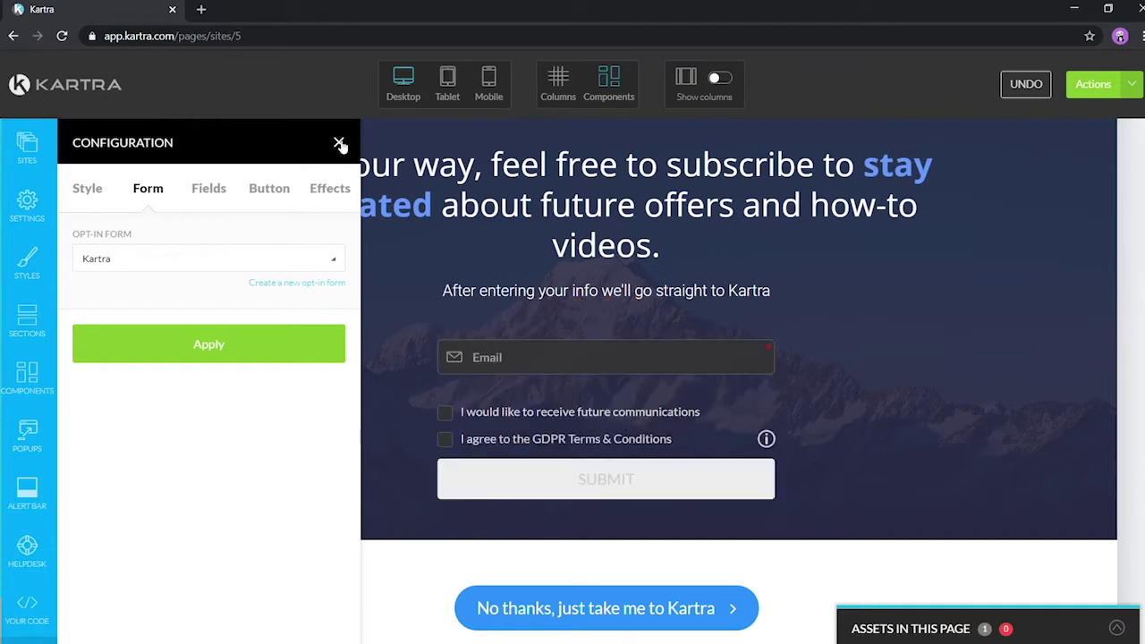
left_click(339, 144)
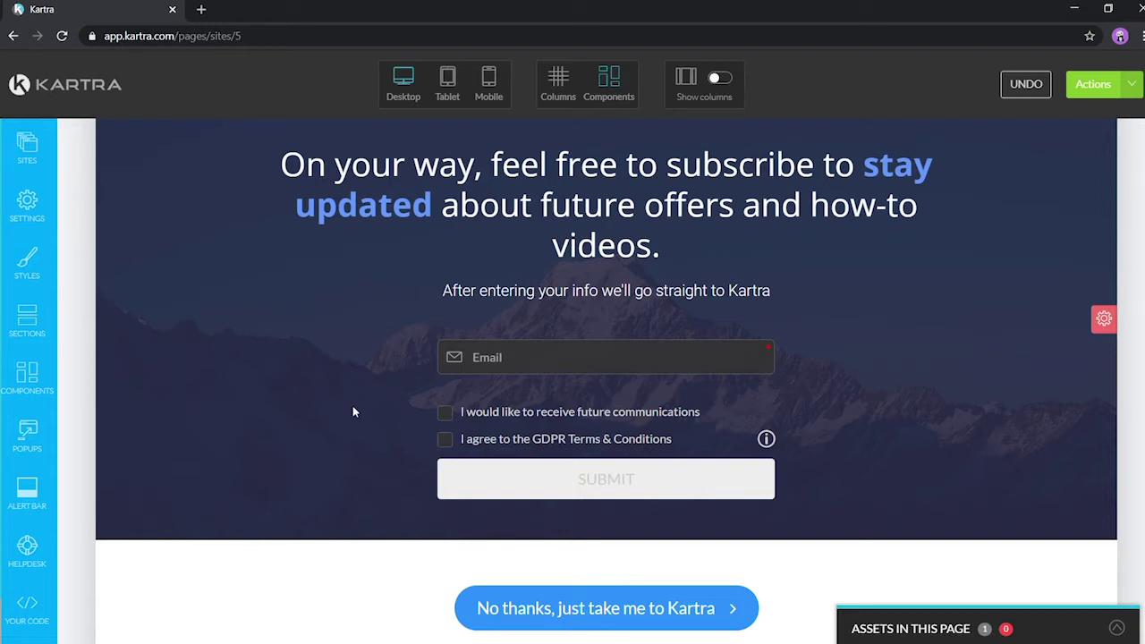
- Delete the embedded opt-in form from the header section and the "Sure, keep me up to date" button beside the Privacy Policy link
scroll(353, 407, "down", 1)
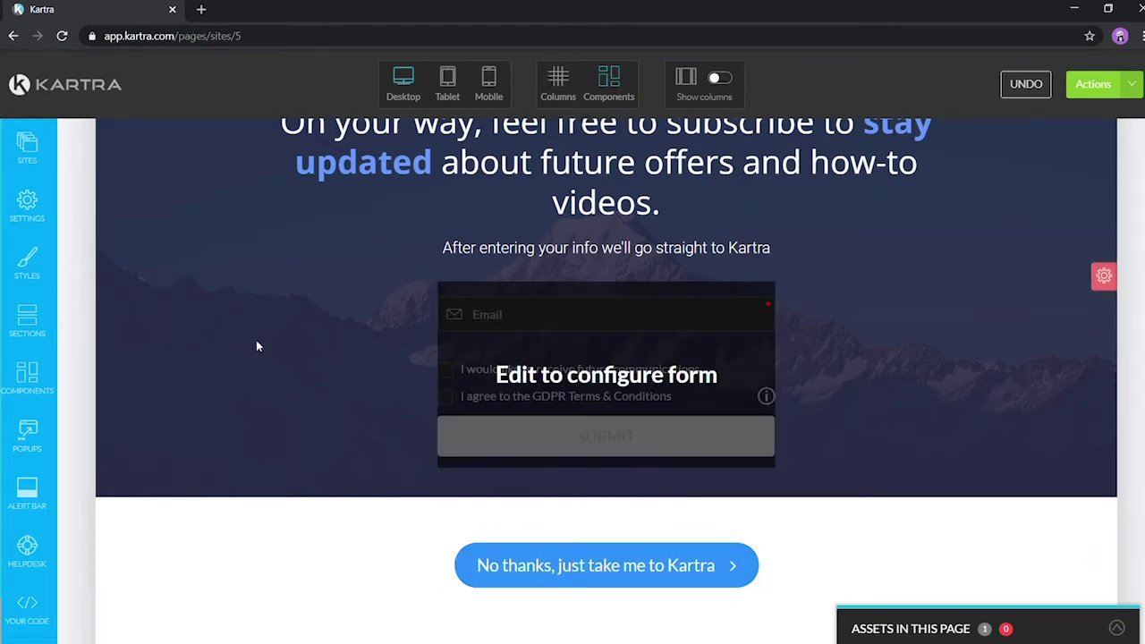
scroll(256, 346, "up", 1)
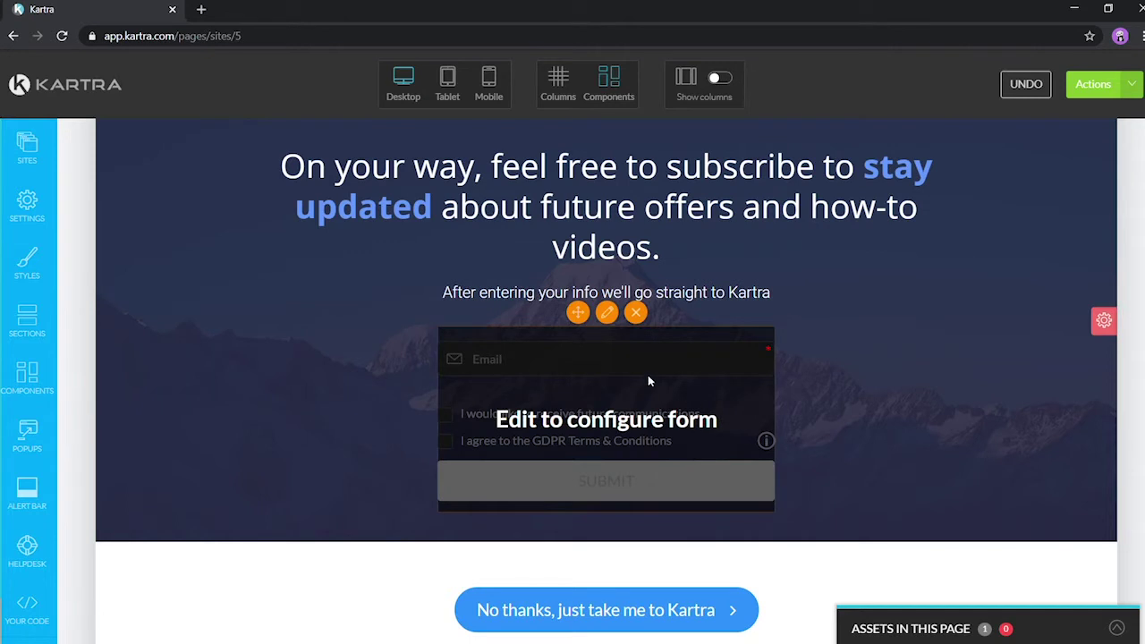
left_click(636, 313)
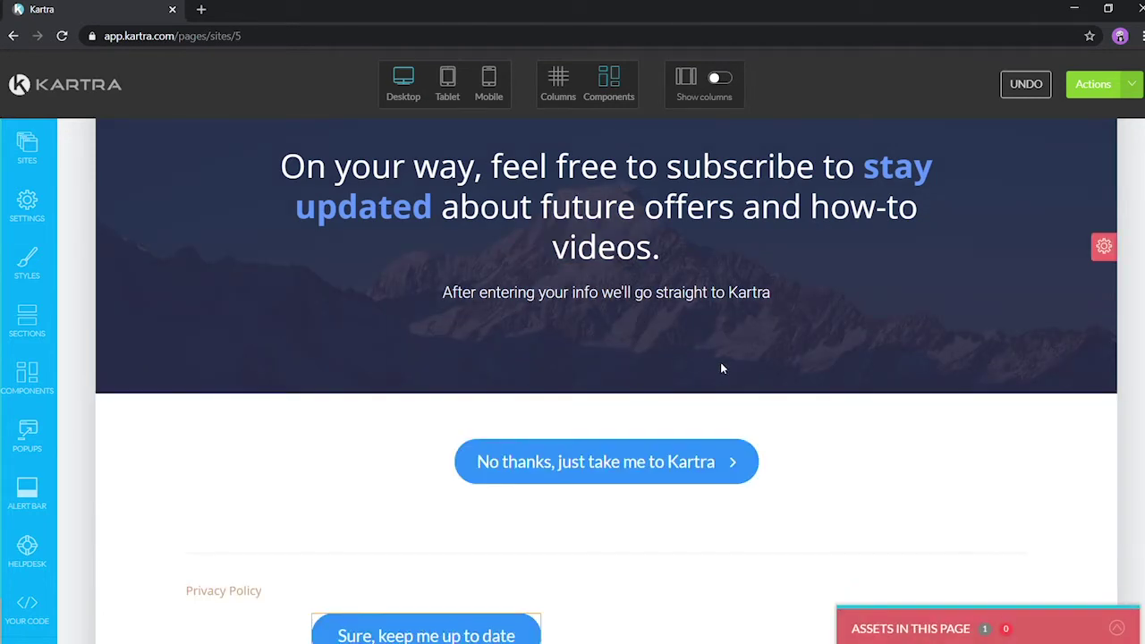
scroll(720, 361, "down", 1)
mouse_move(425, 547)
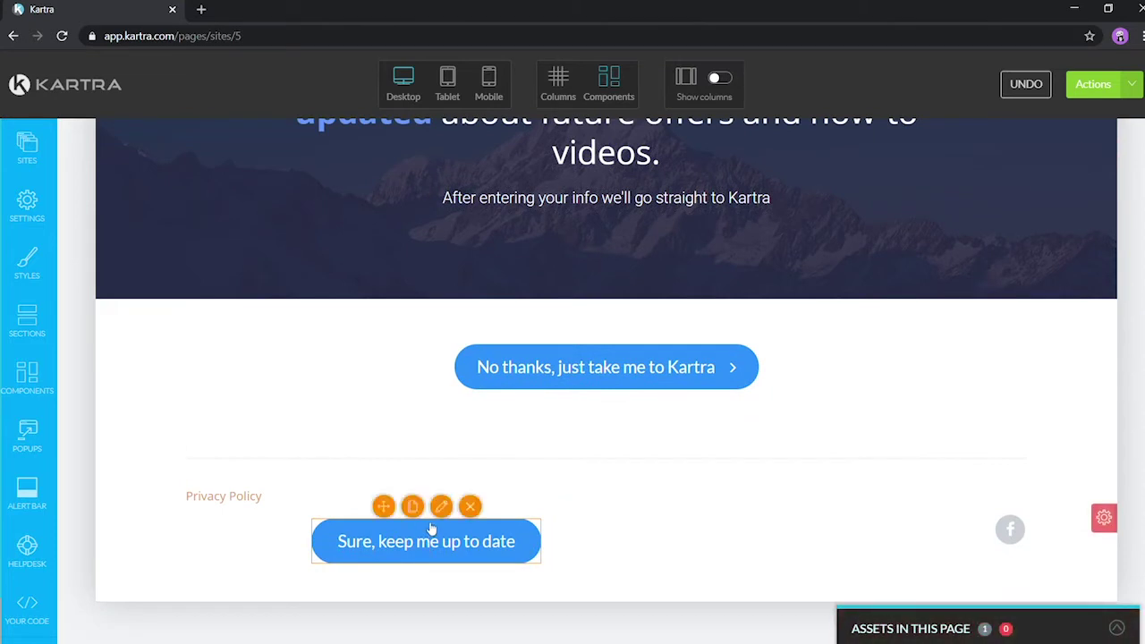
left_click(470, 506)
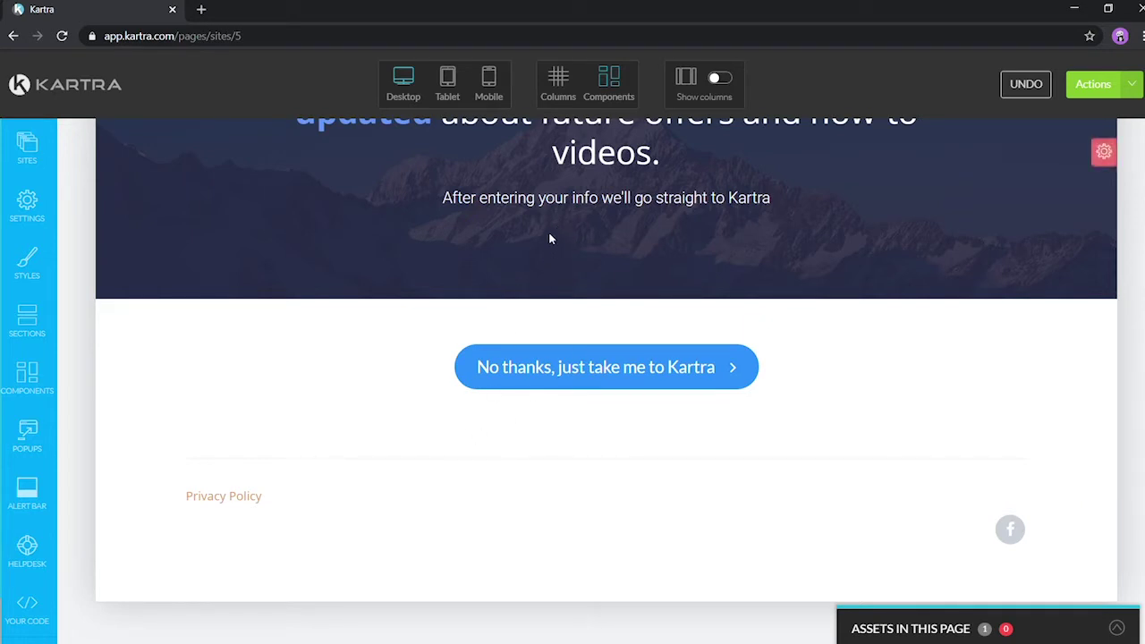
- Undo the deletions and the Kartra form assignment, going back to the placeholder form
left_click(1024, 85)
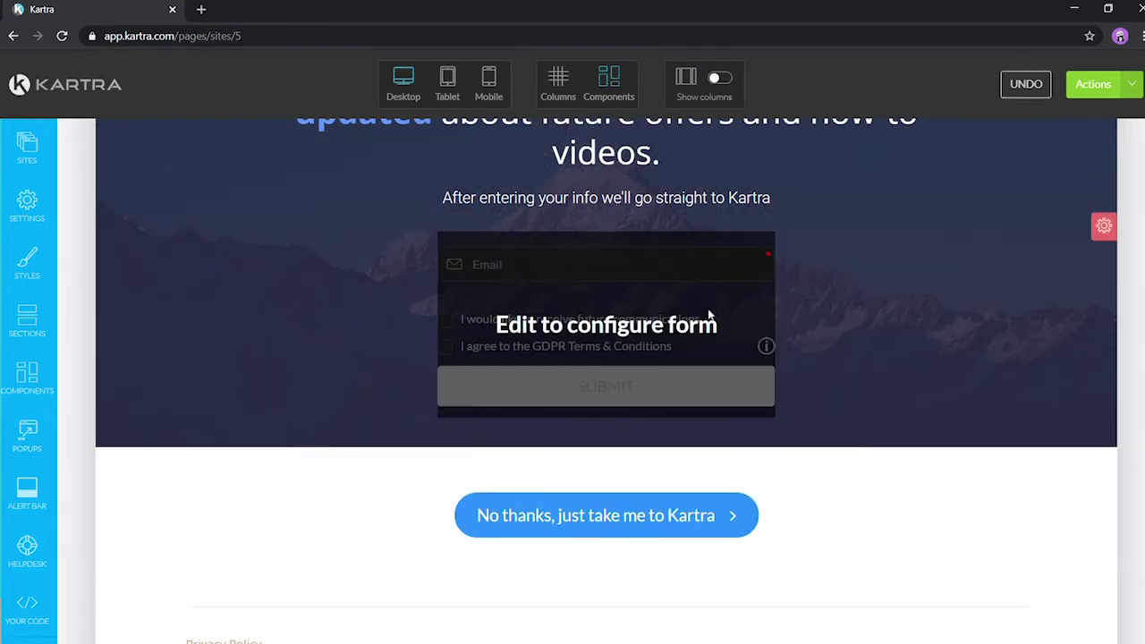
scroll(437, 513, "up", 3)
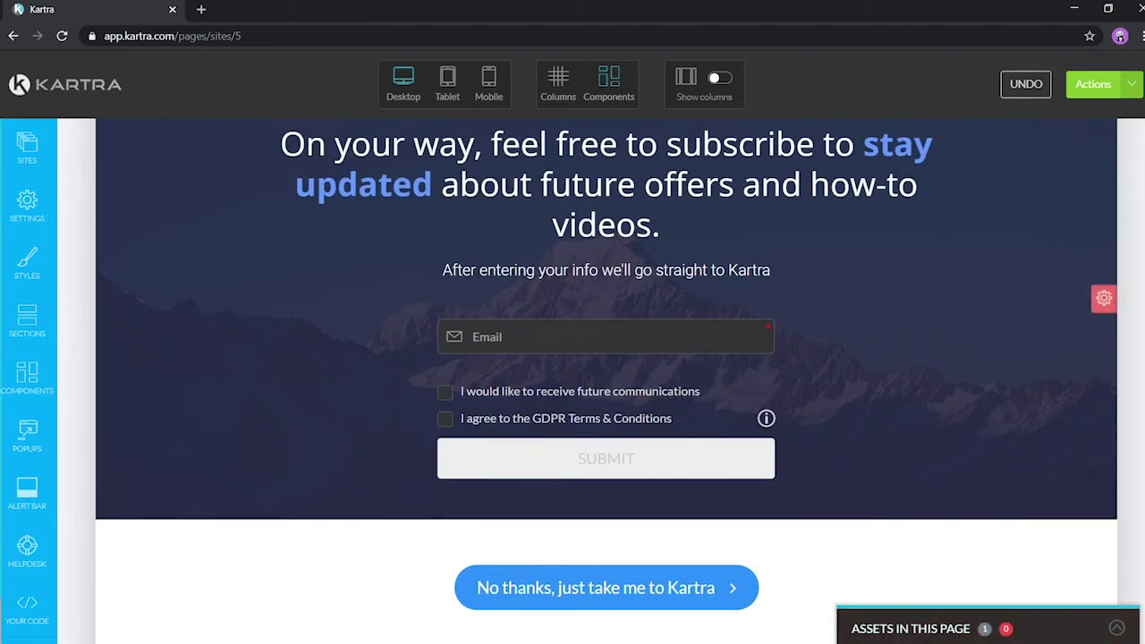
left_click(1025, 85)
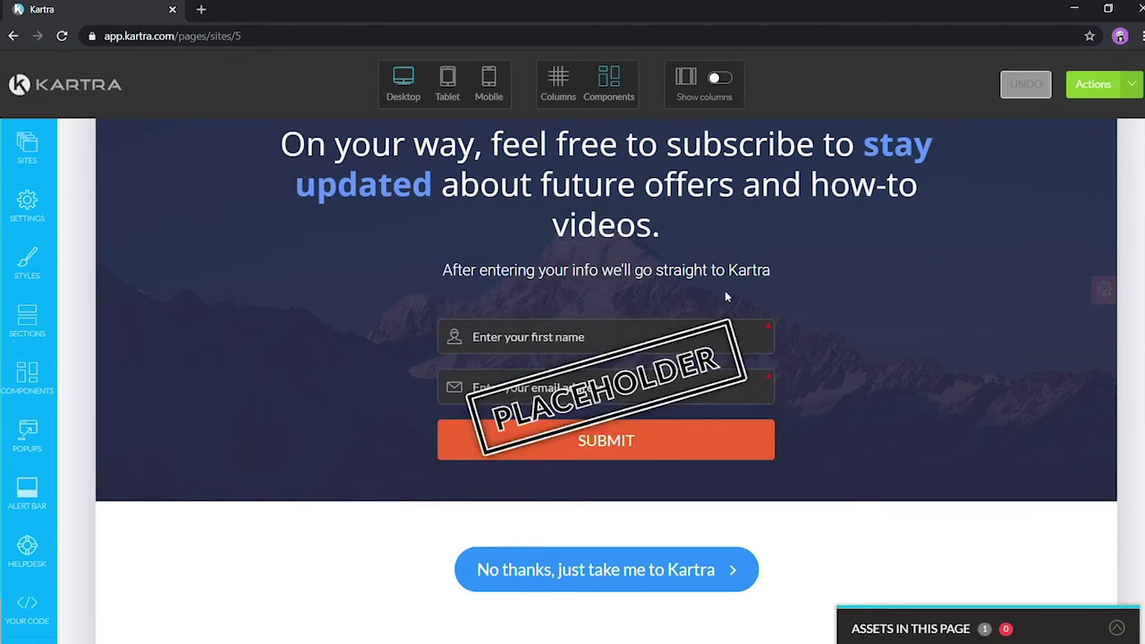
- Delete the placeholder opt-in form from the header section
scroll(725, 295, "down", 3)
left_click_drag(475, 253, 468, 543)
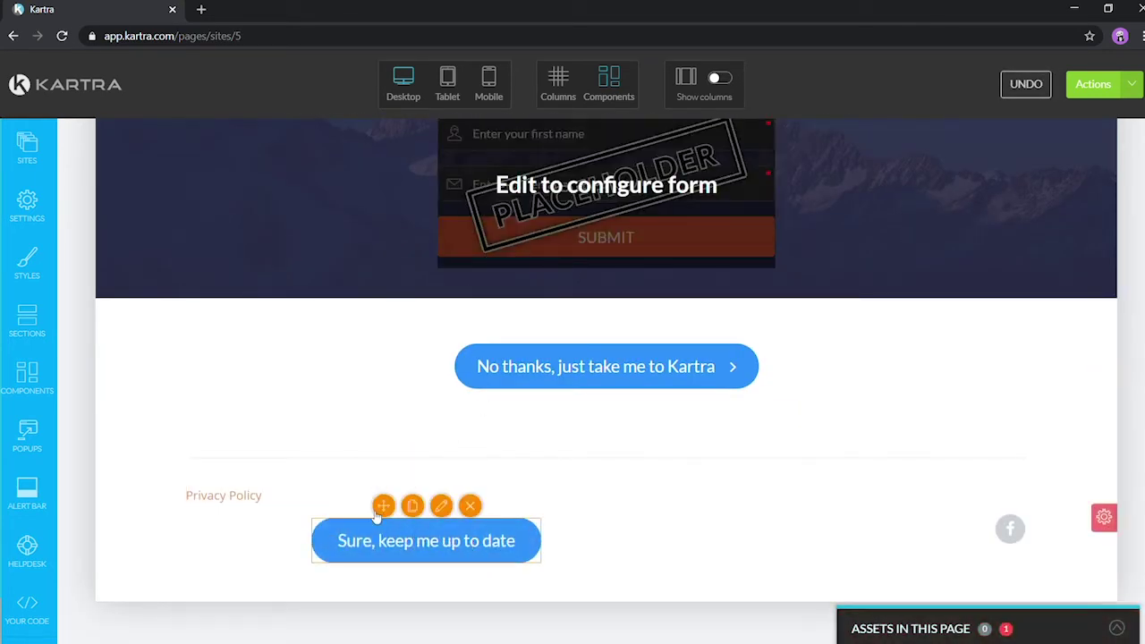
scroll(763, 295, "up", 1)
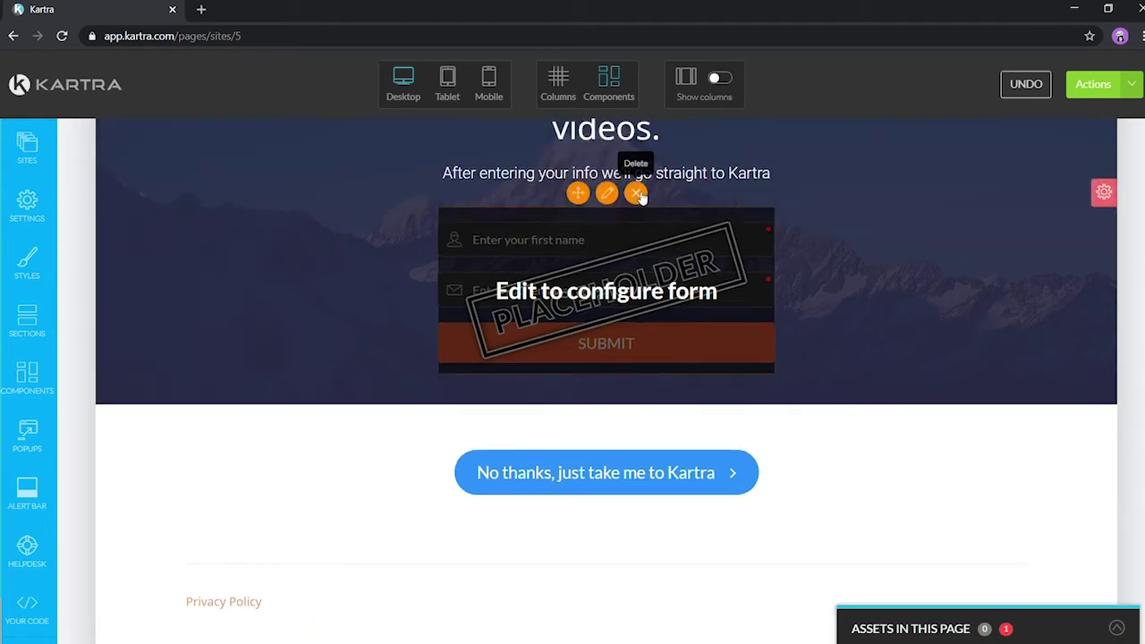
left_click(636, 190)
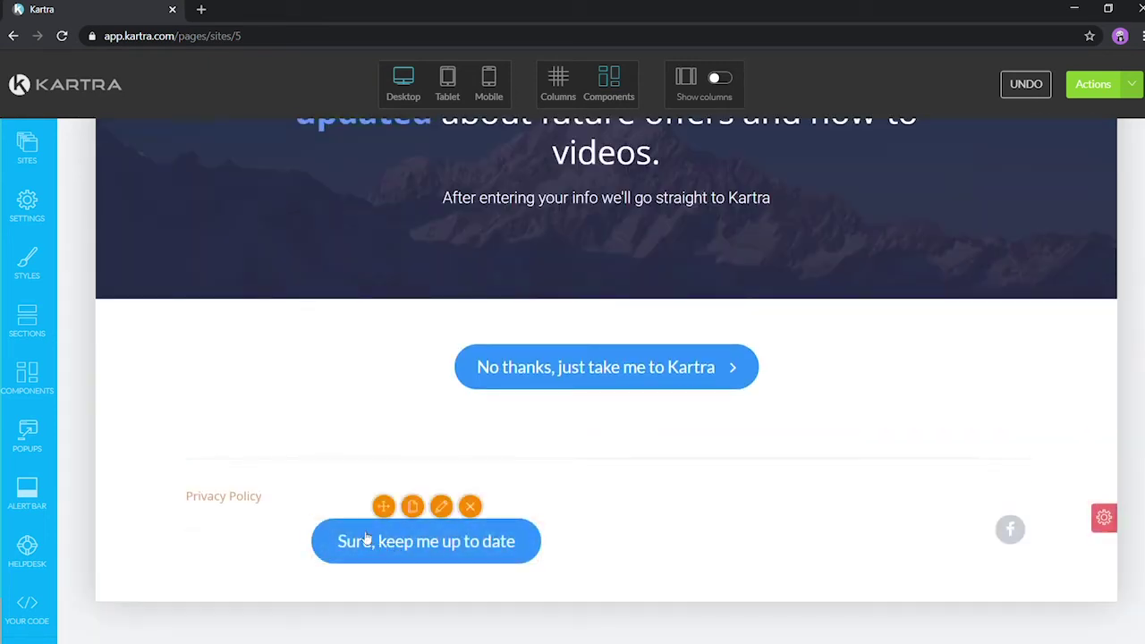
- Move the "Sure, keep me up to date" button from the footer to beneath the header section's subtitle
left_click_drag(383, 506, 557, 238)
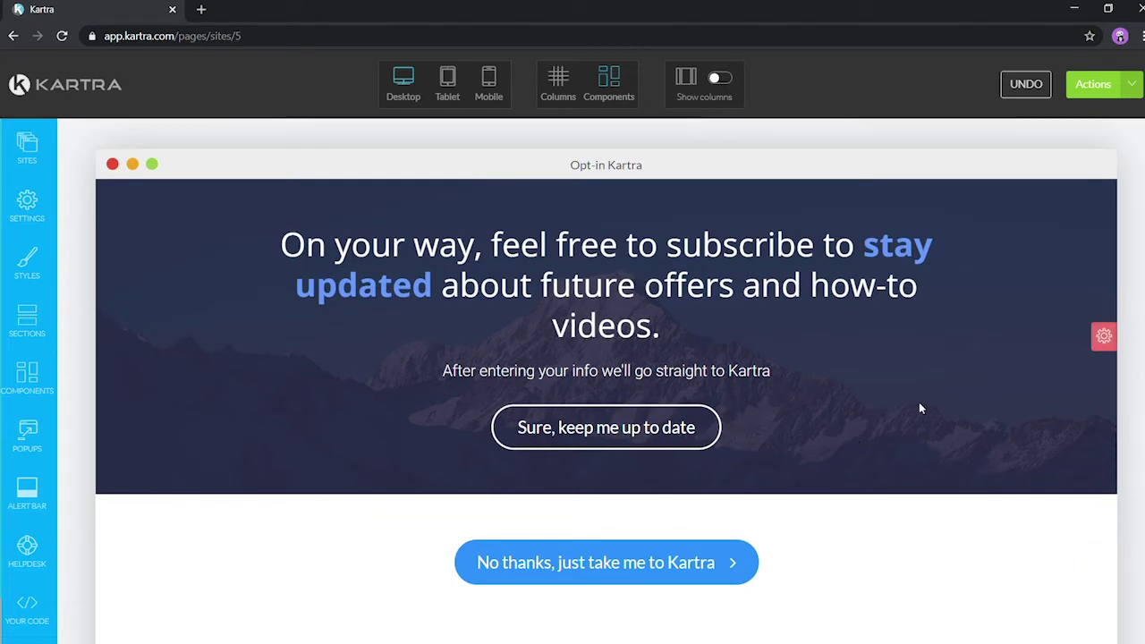
scroll(926, 407, "down", 1)
scroll(934, 413, "down", 1)
scroll(931, 414, "up", 2)
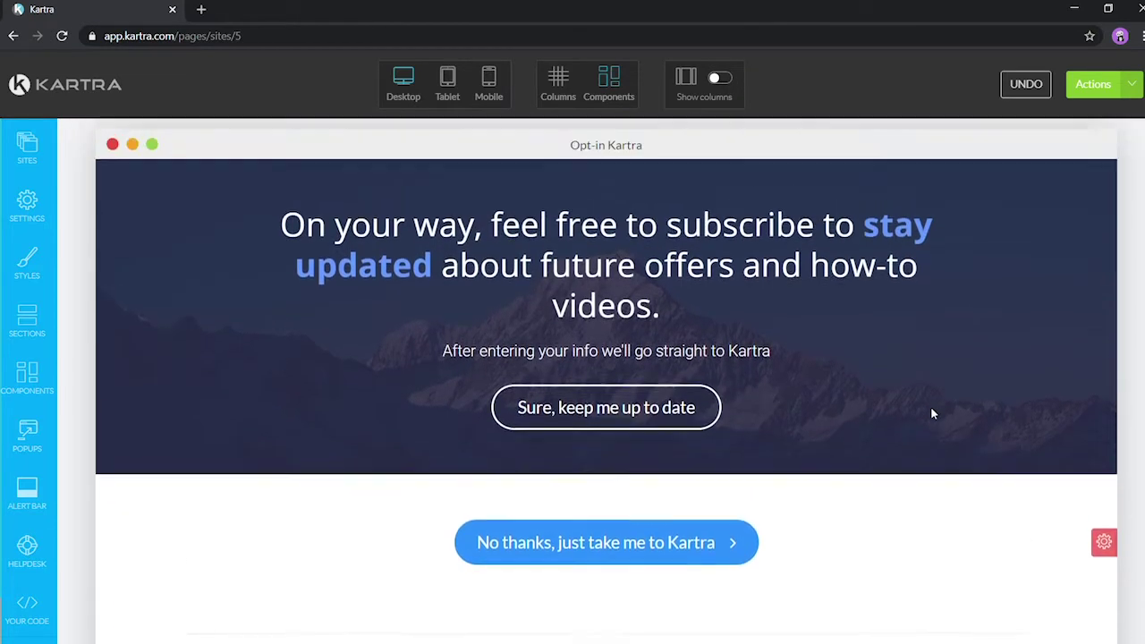
scroll(930, 414, "down", 1)
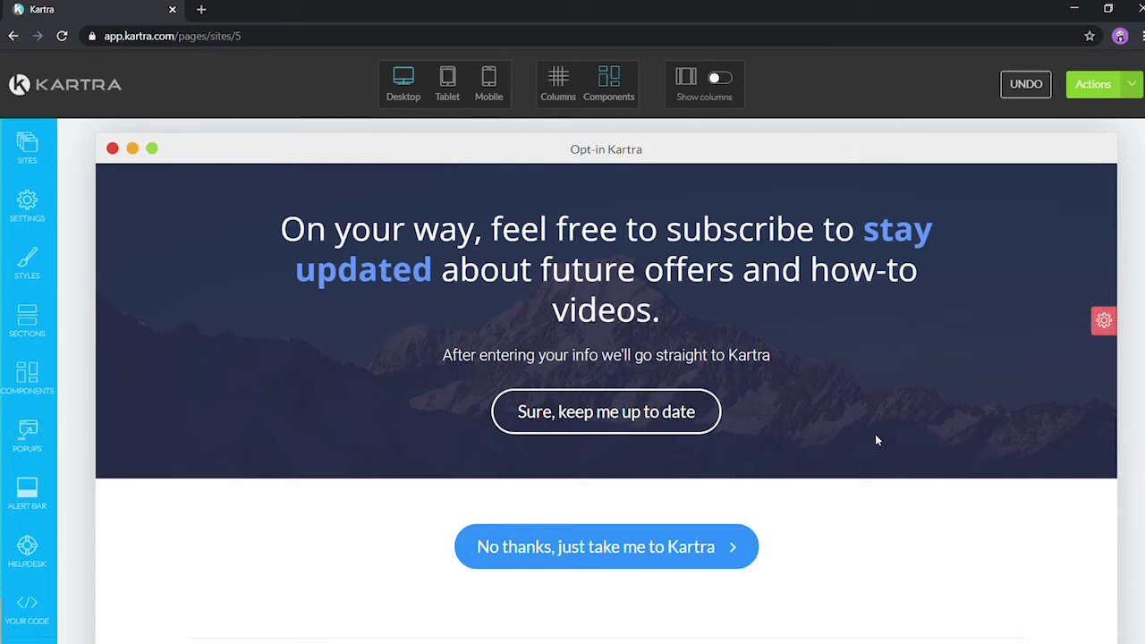
mouse_move(632, 401)
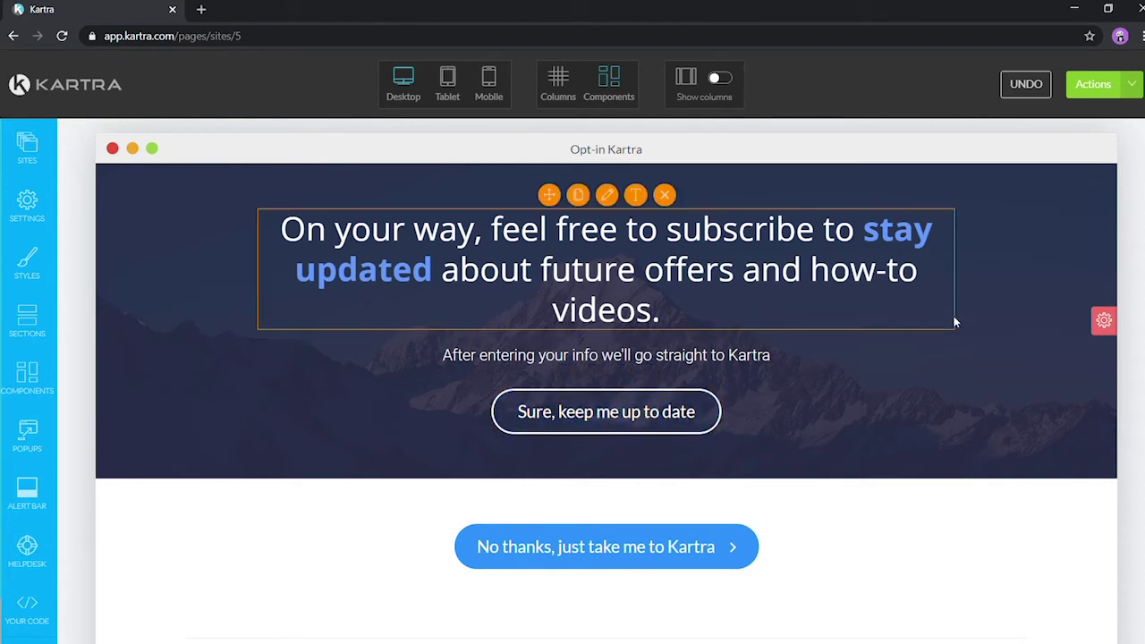
mouse_move(684, 408)
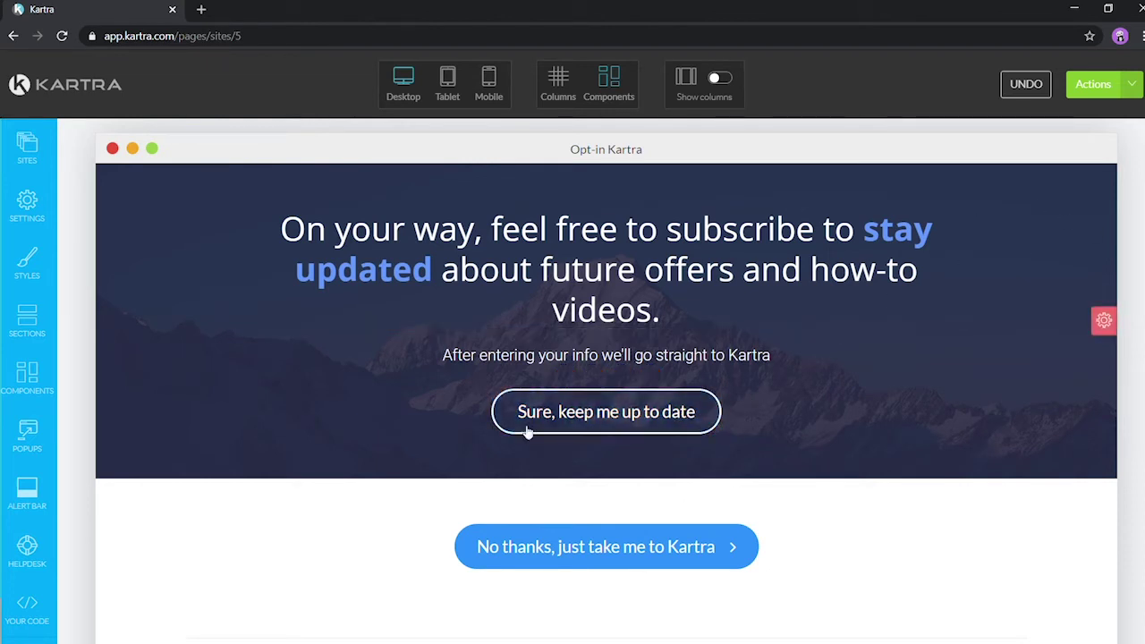
scroll(601, 469, "down", 2)
scroll(601, 469, "up", 2)
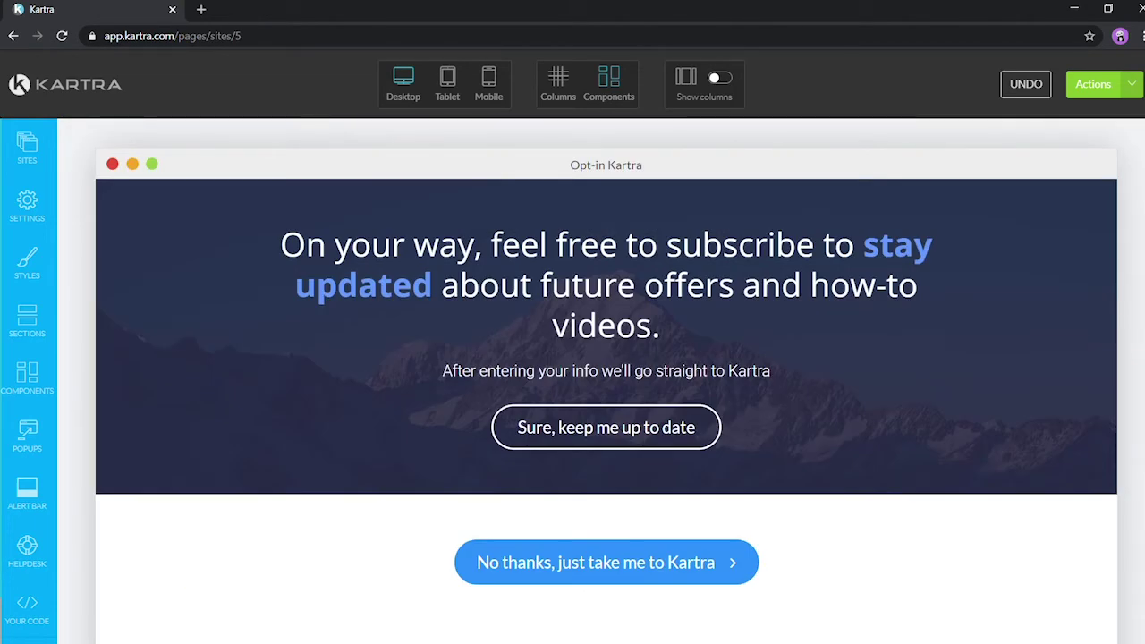
- Publish the page live with a direct page link and review its domain and path settings
left_click(1140, 84)
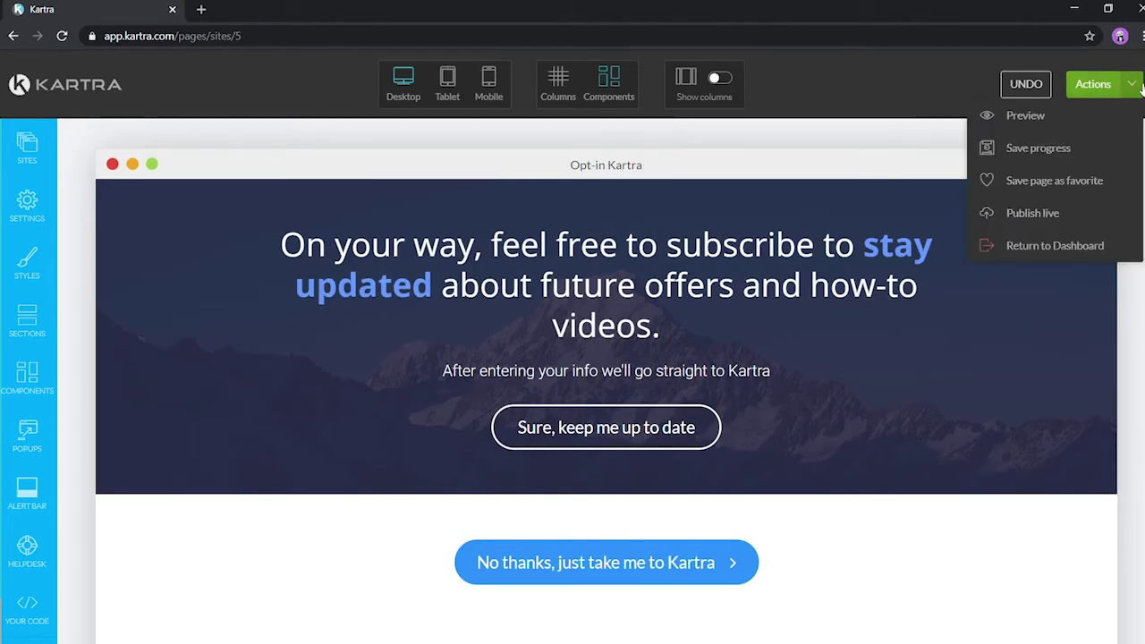
left_click(1028, 214)
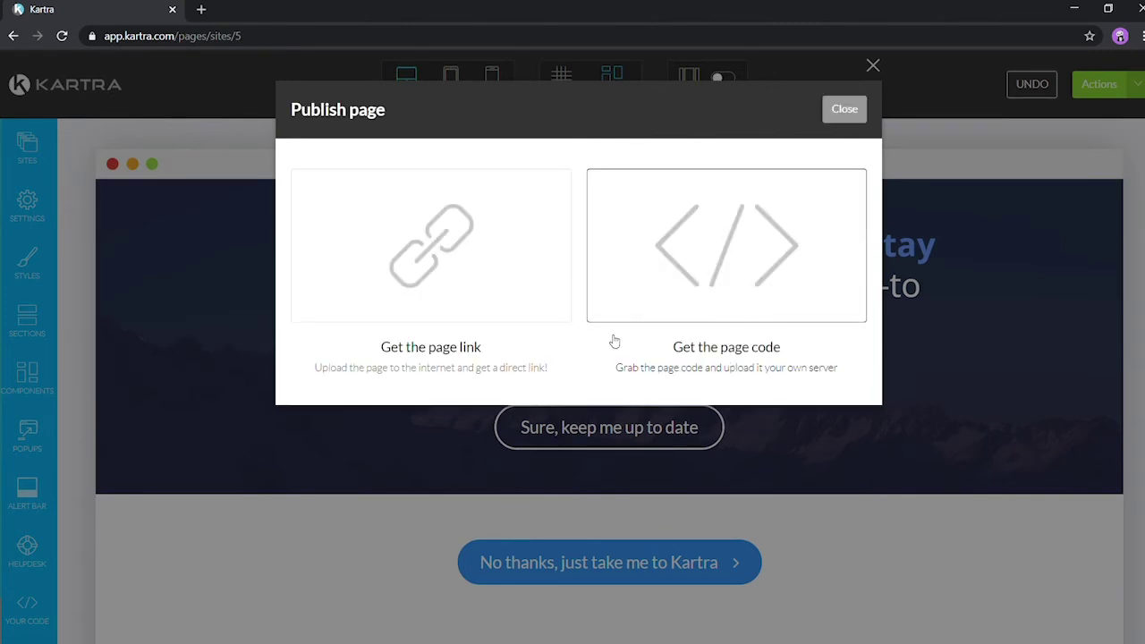
left_click(483, 273)
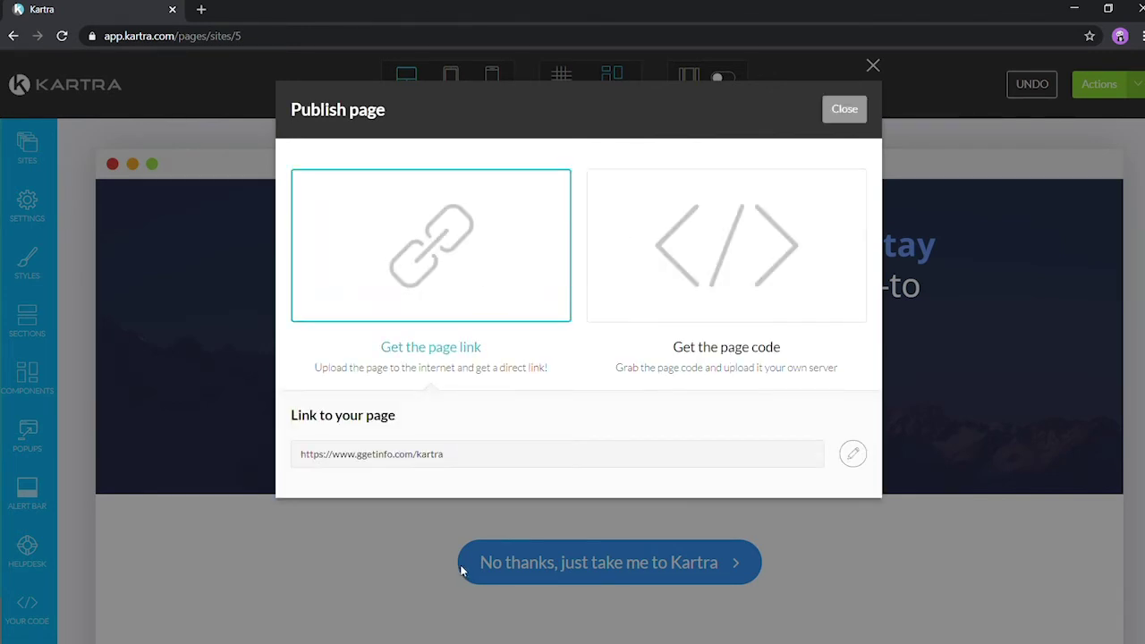
left_click(853, 453)
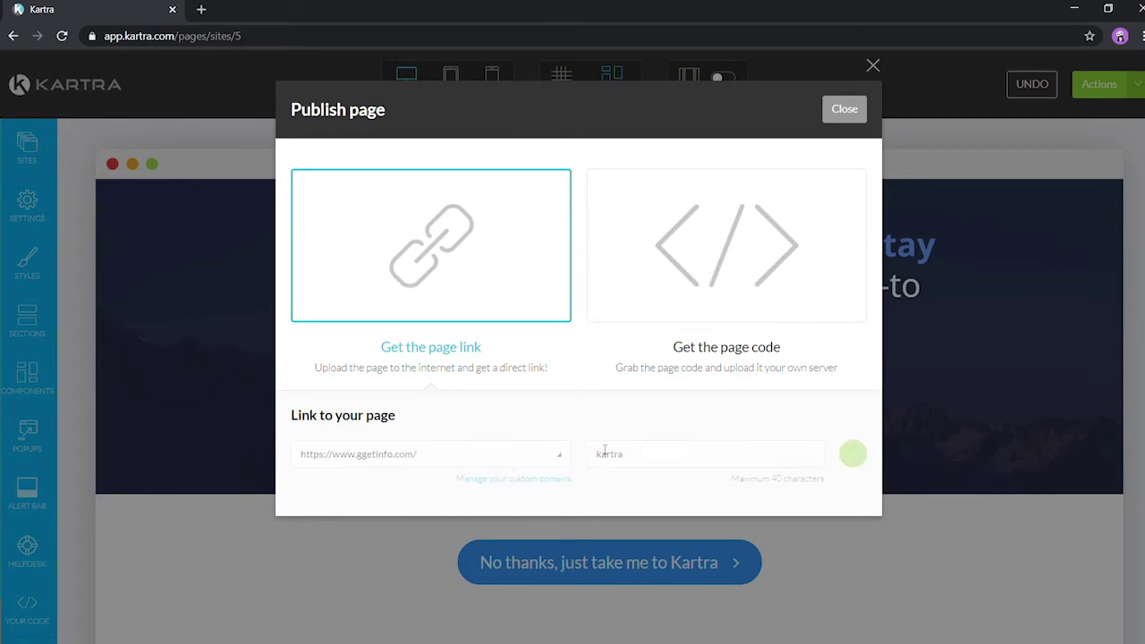
left_click(473, 456)
left_click(555, 454)
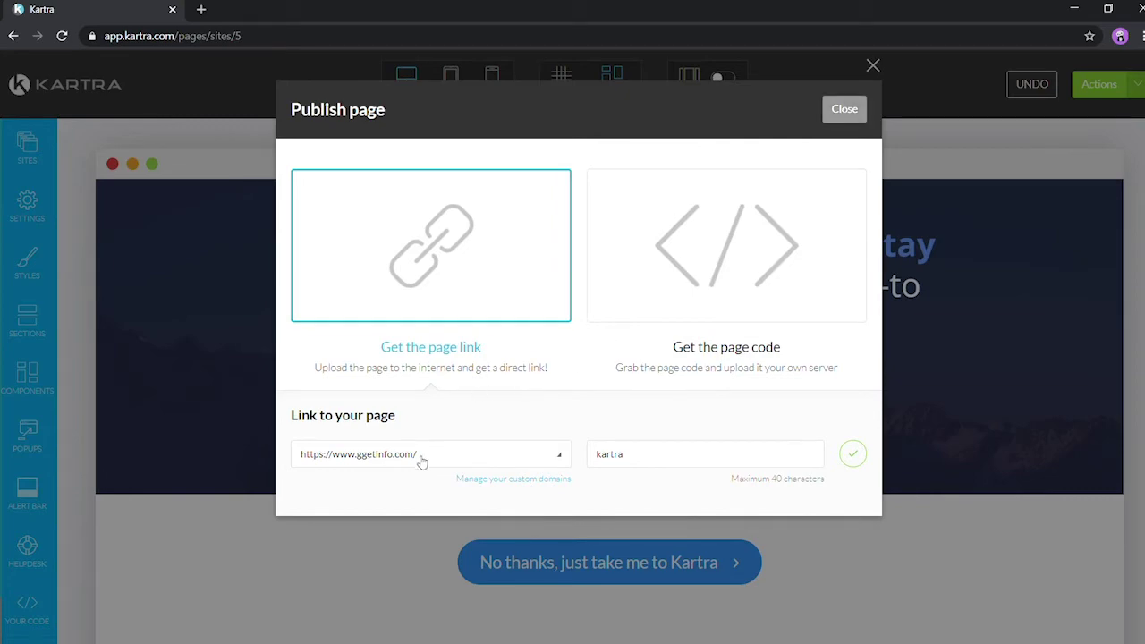
left_click(846, 111)
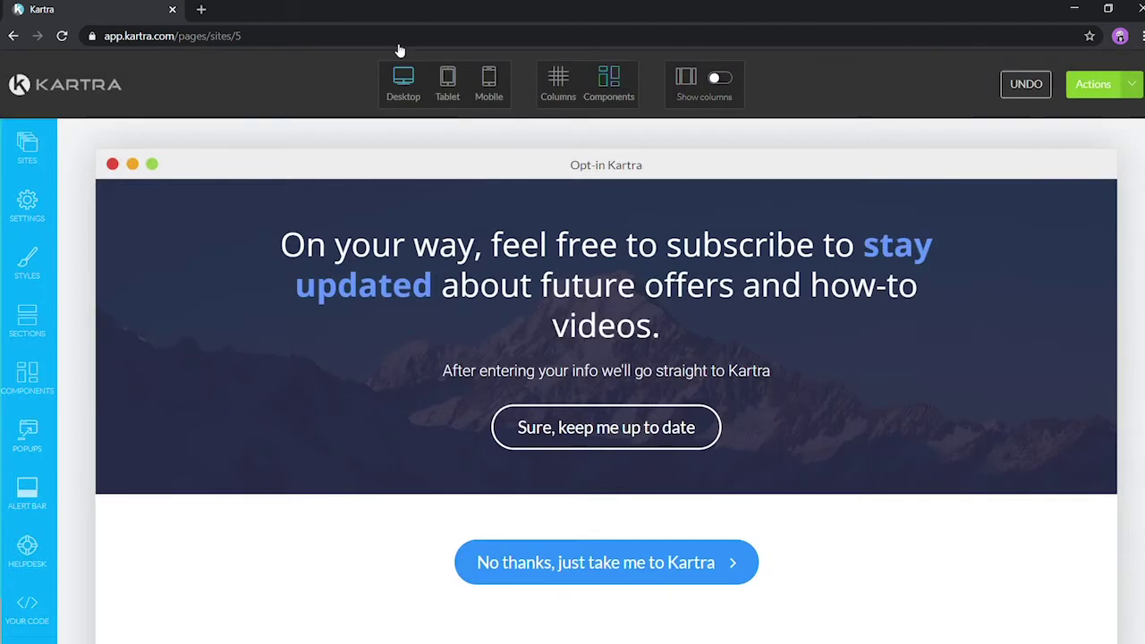
left_click(1132, 82)
left_click(789, 145)
left_click(200, 9)
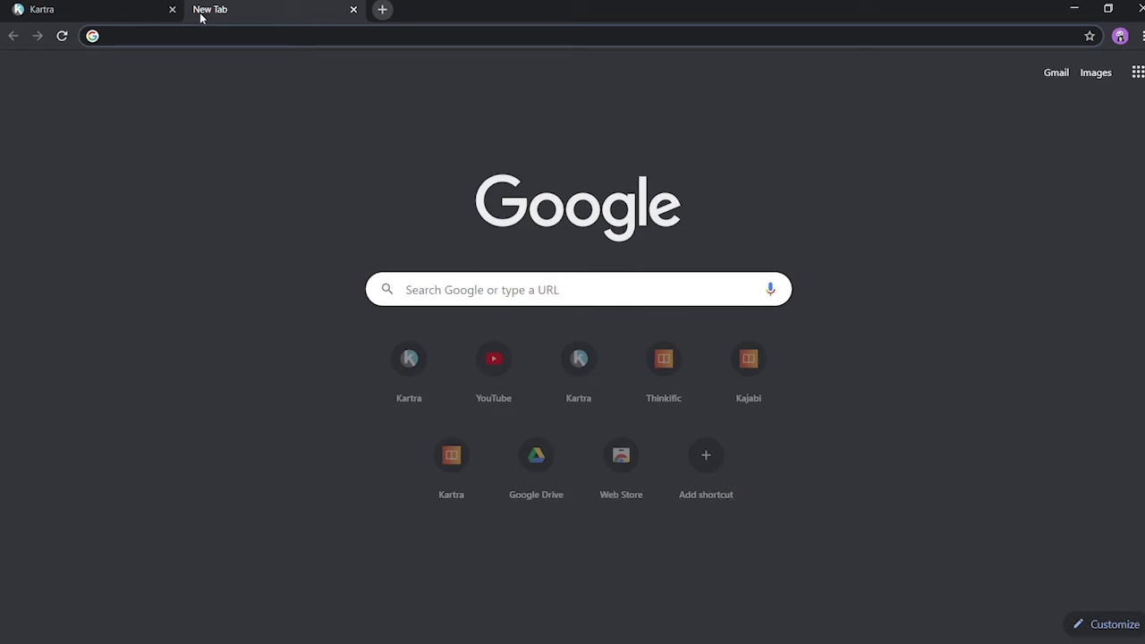
type("www.gge")
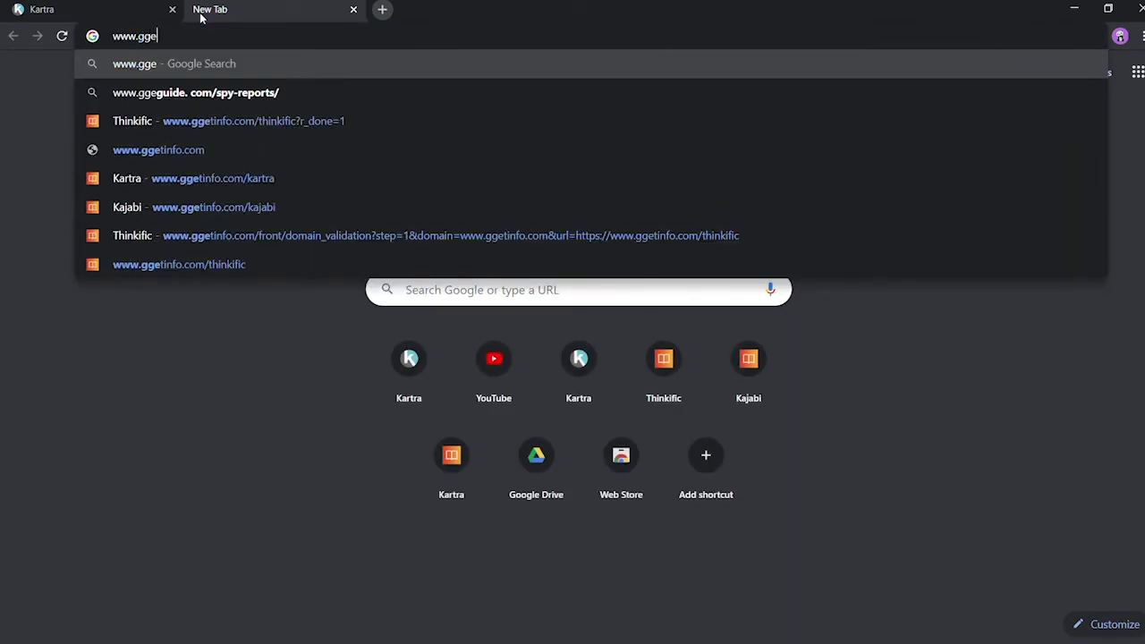
type("tinfo")
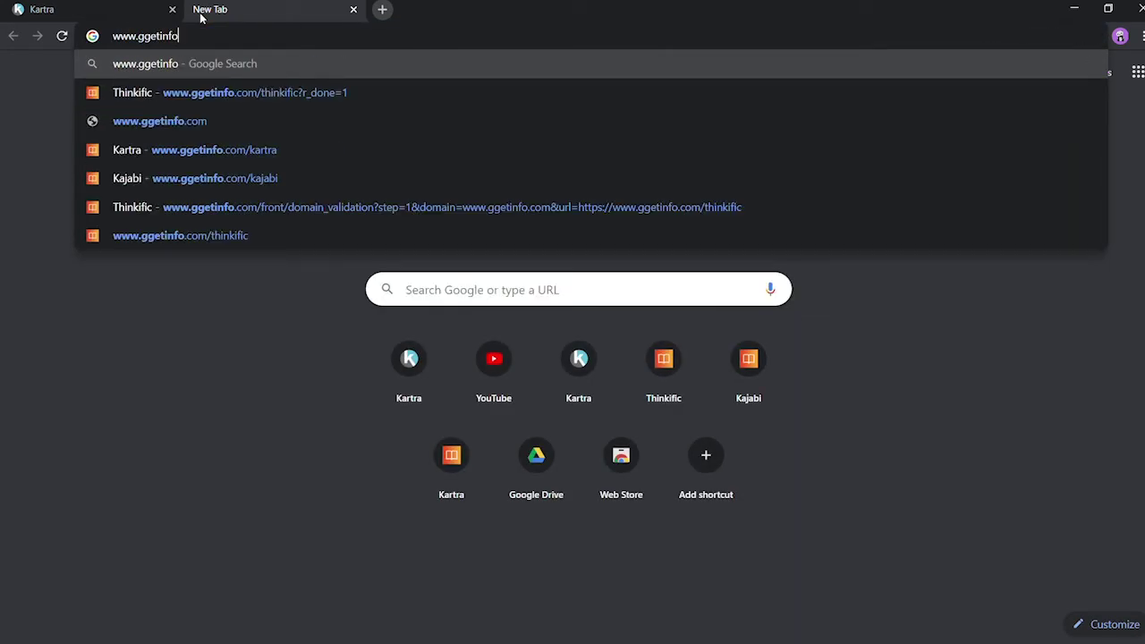
type(".com/kartr")
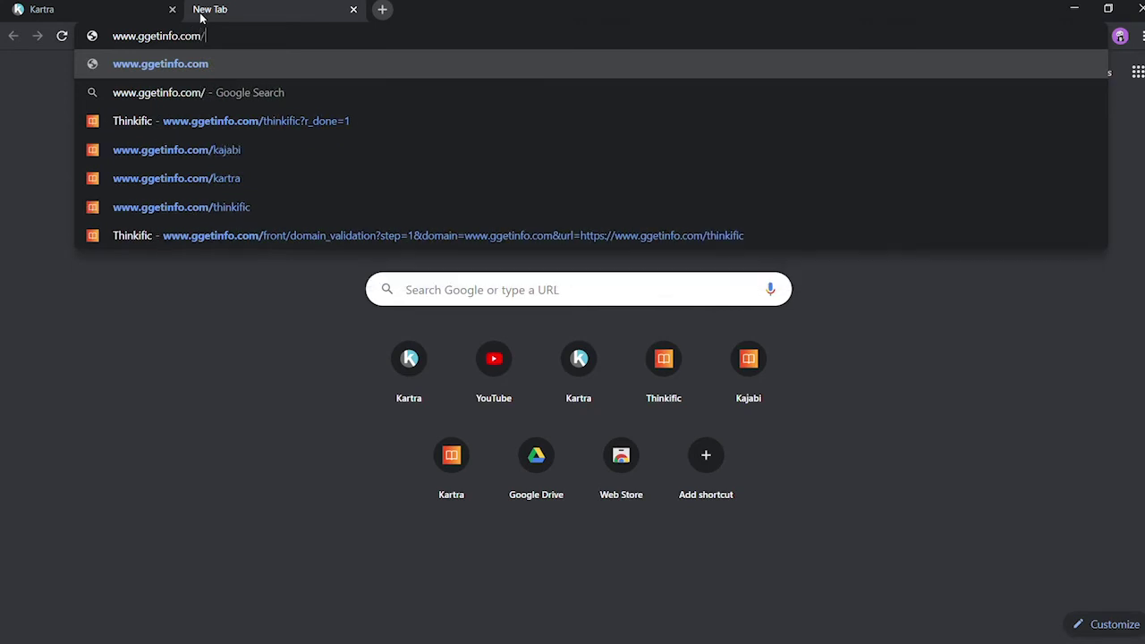
type("a")
key("Return")
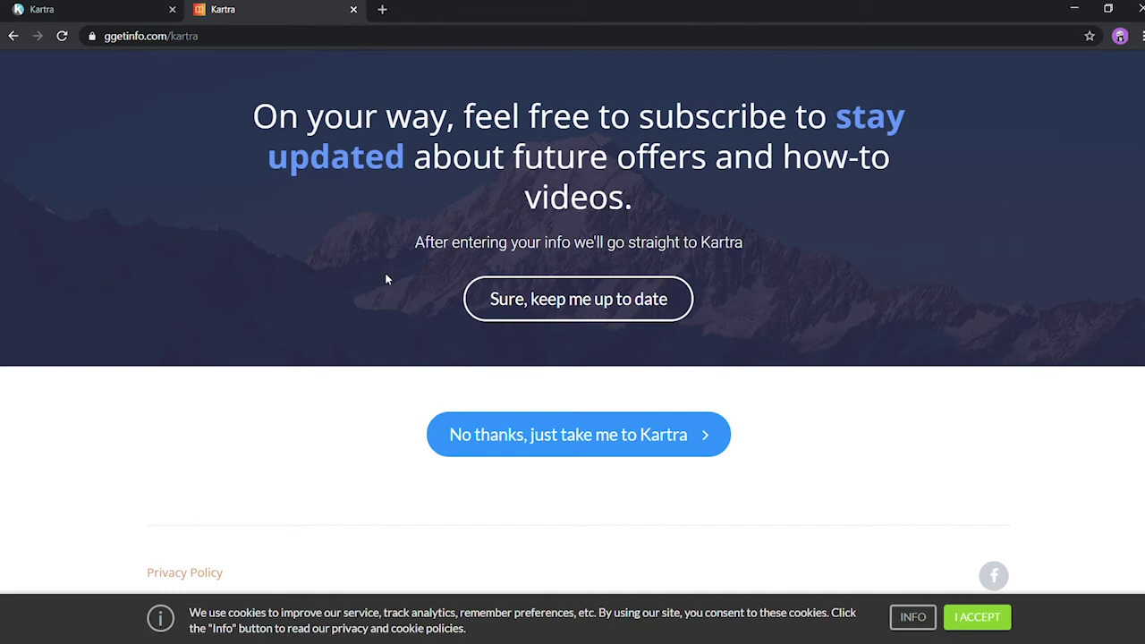
left_click(605, 305)
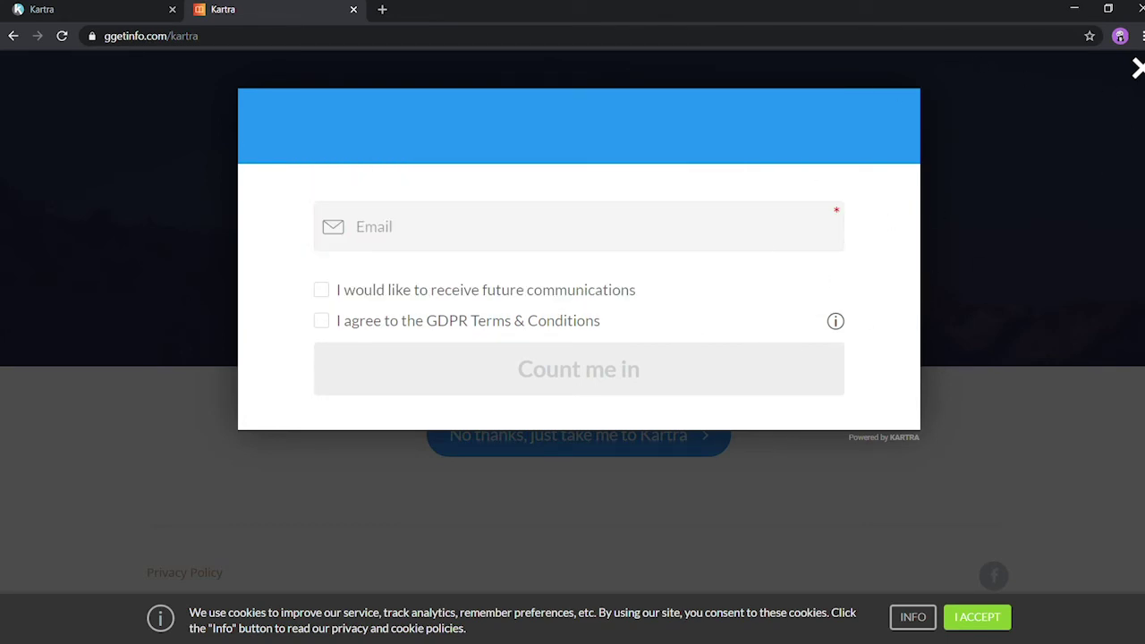
left_click(1139, 70)
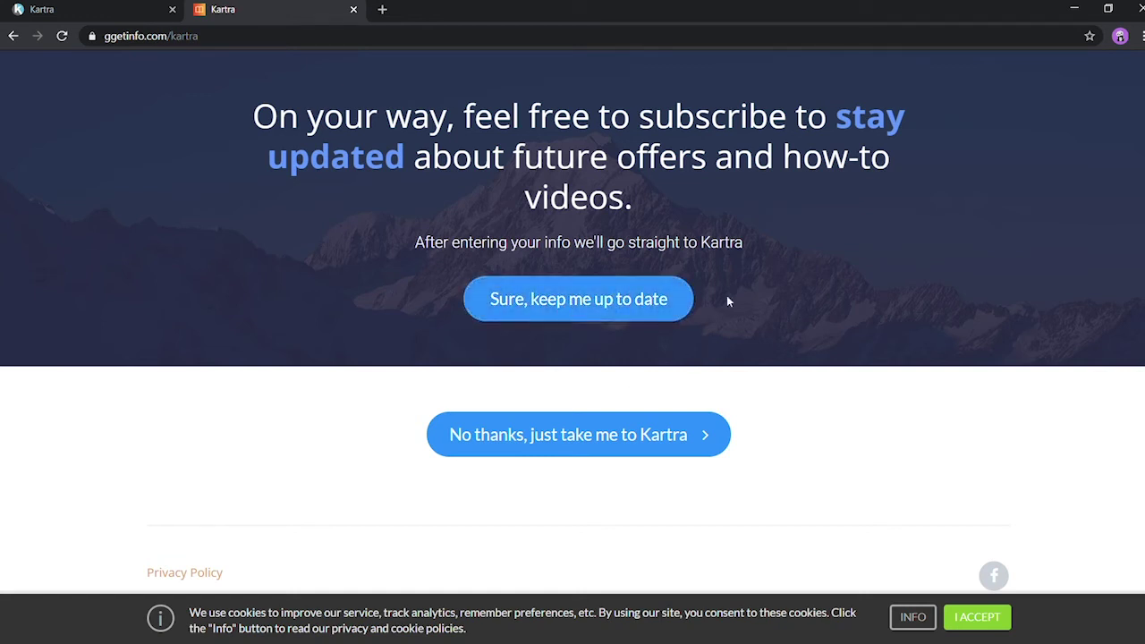
- Return to the Kartra page editor and browse the component template categories for the opt-in page
left_click(91, 4)
scroll(404, 453, "down", 2)
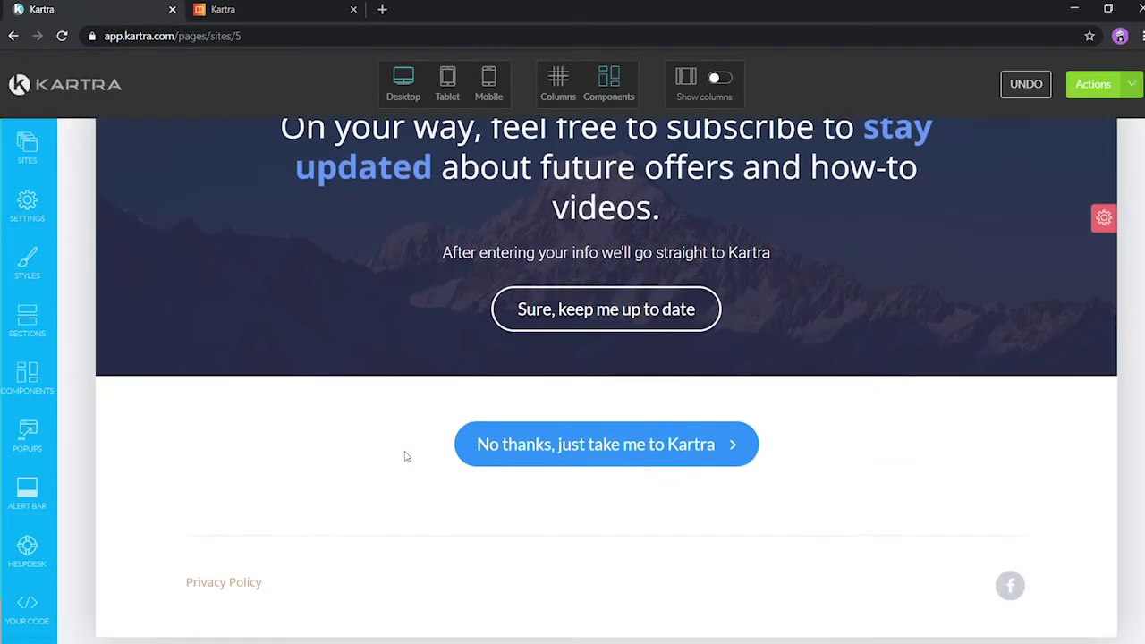
scroll(404, 456, "up", 1)
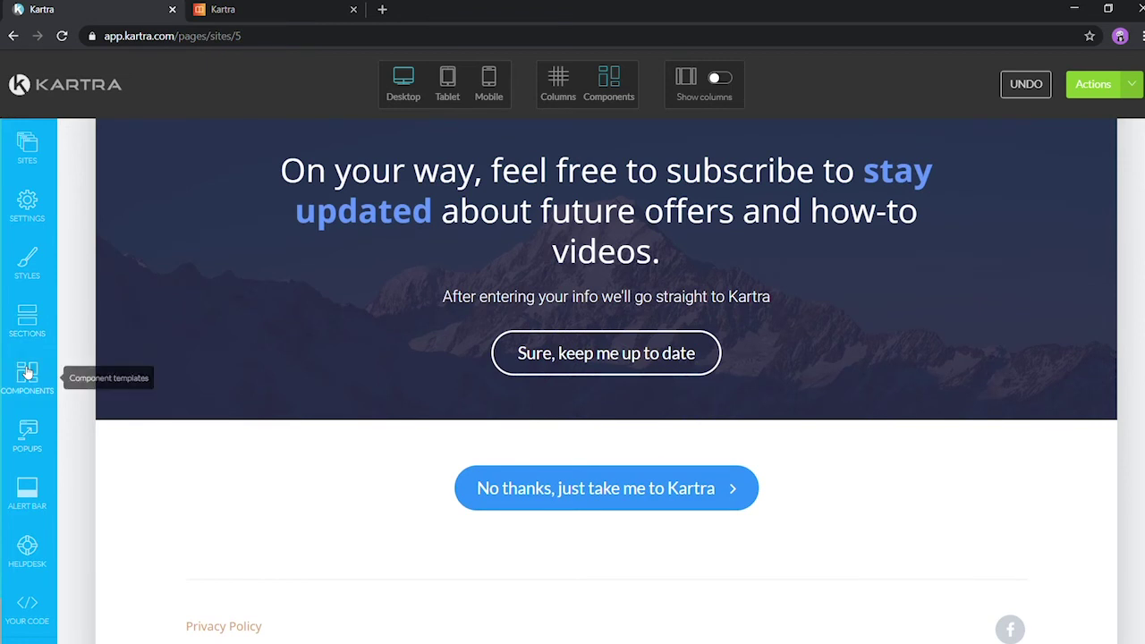
left_click(27, 374)
scroll(115, 414, "down", 1)
scroll(115, 414, "up", 1)
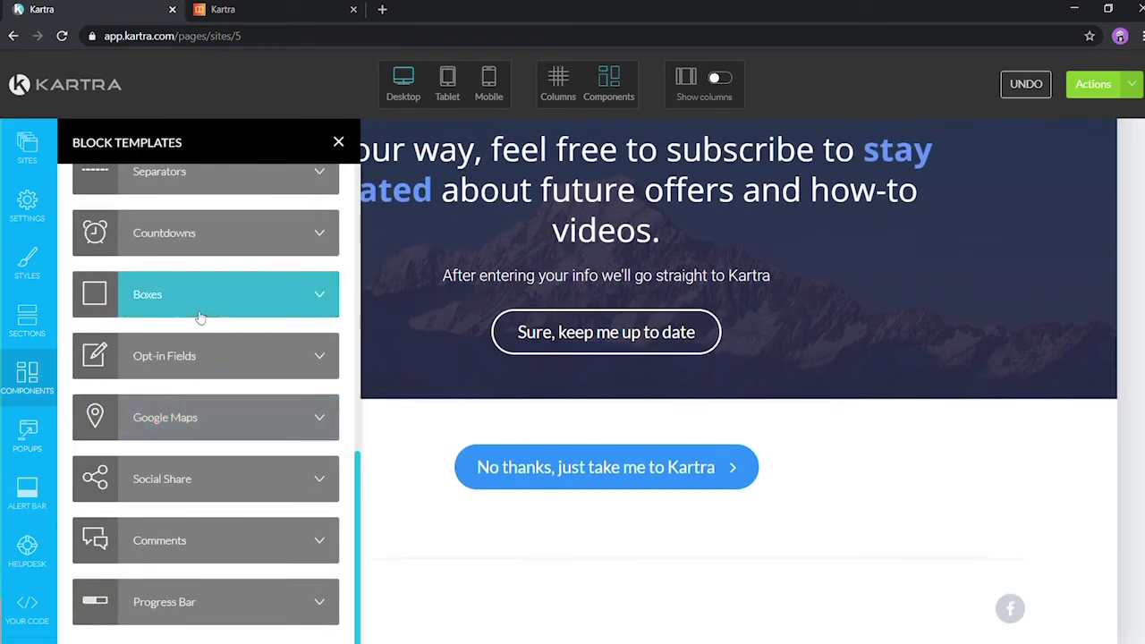
scroll(200, 318, "up", 5)
scroll(201, 317, "up", 3)
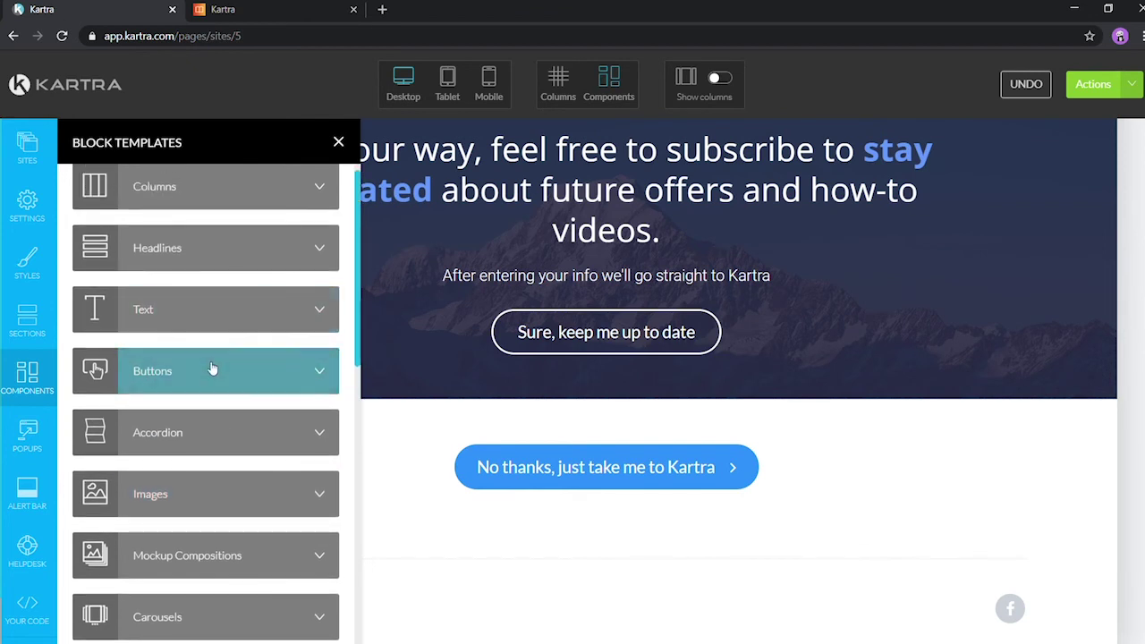